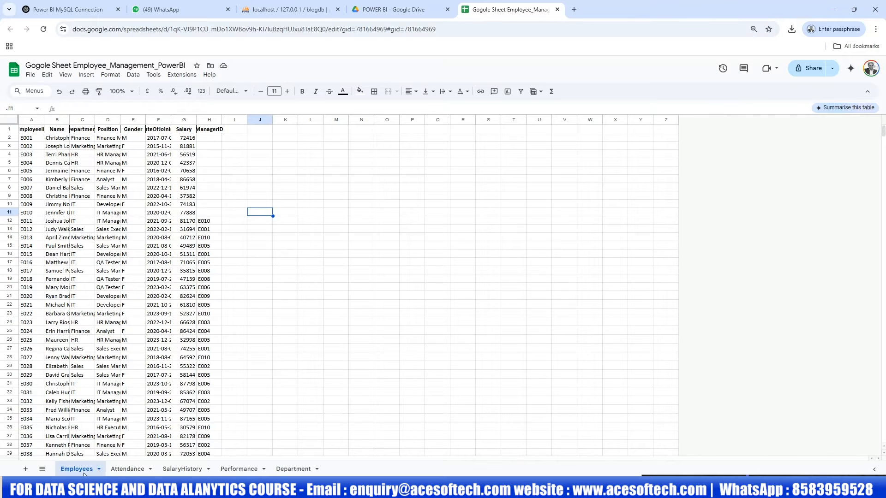
Examine the Employees, Attendance, SalaryHistory, Performance and Department sheets of the employee management spreadsheet
click(128, 469)
click(182, 469)
click(238, 468)
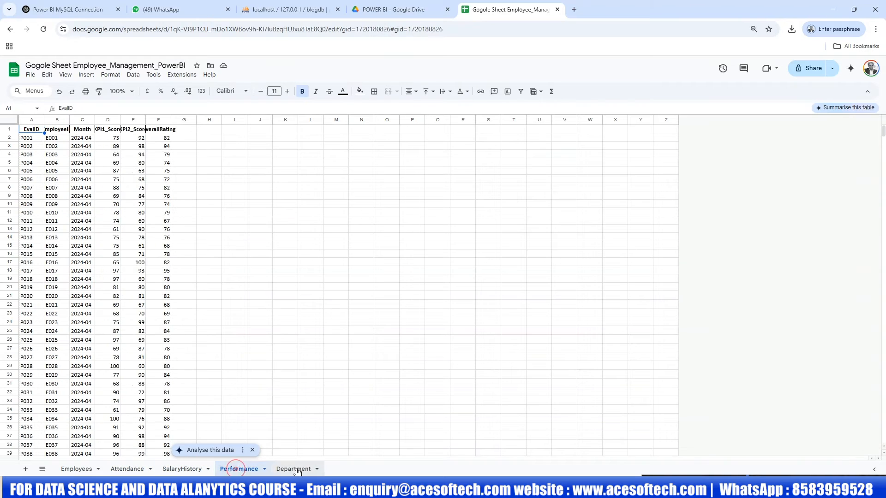
click(296, 469)
click(91, 471)
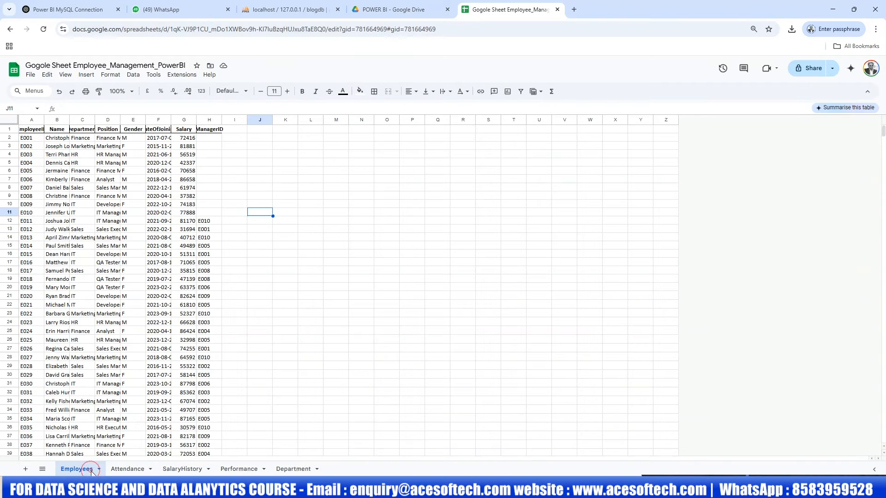
click(127, 469)
click(173, 470)
click(239, 469)
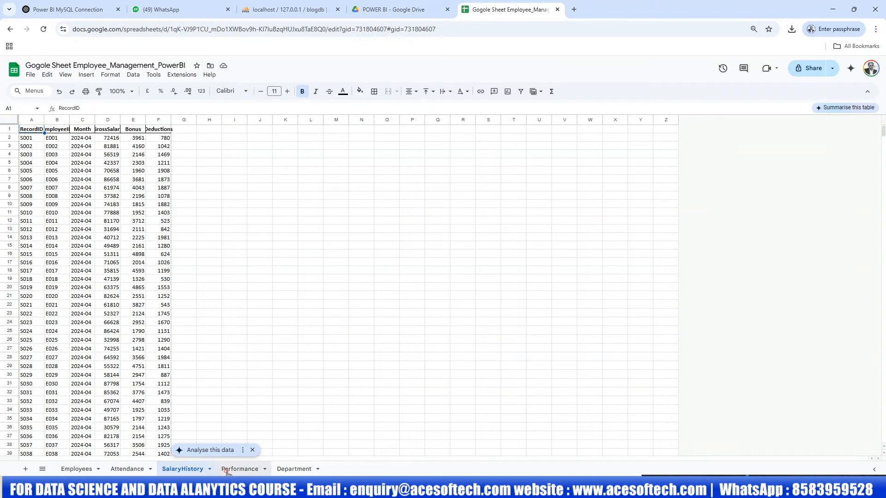
click(294, 469)
click(127, 469)
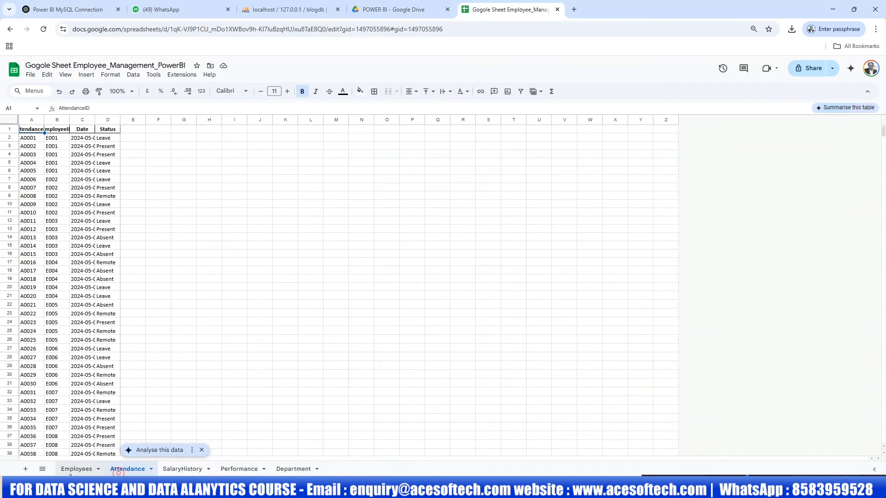
click(182, 469)
click(239, 469)
click(294, 469)
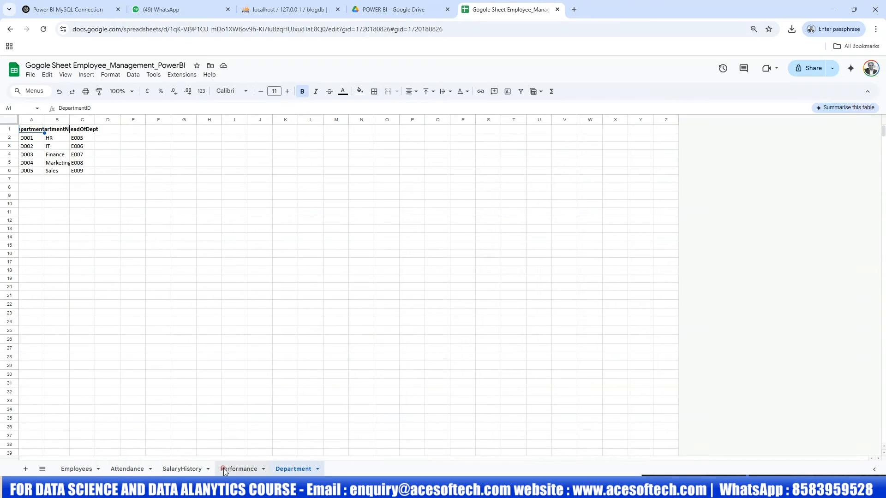
click(239, 469)
click(81, 469)
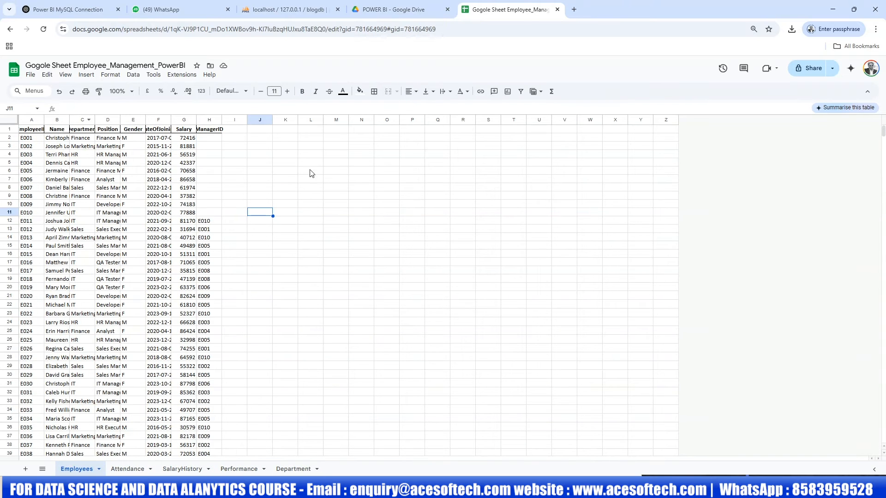
click(308, 228)
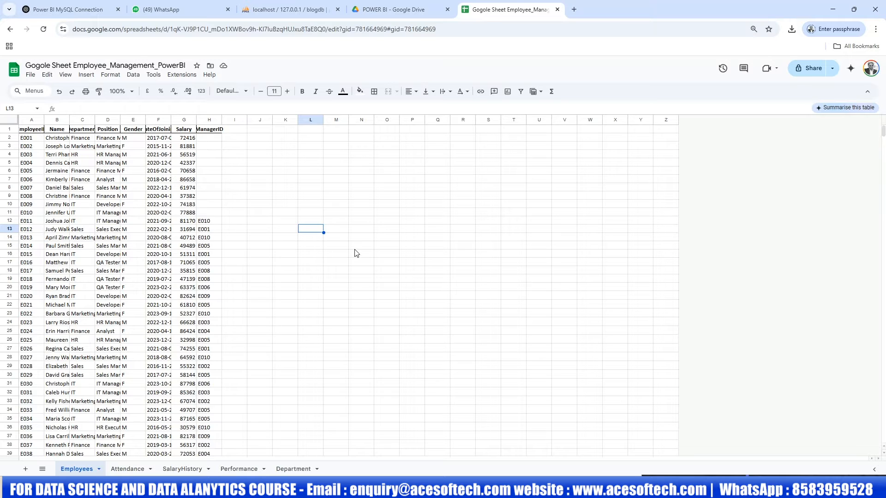
click(392, 216)
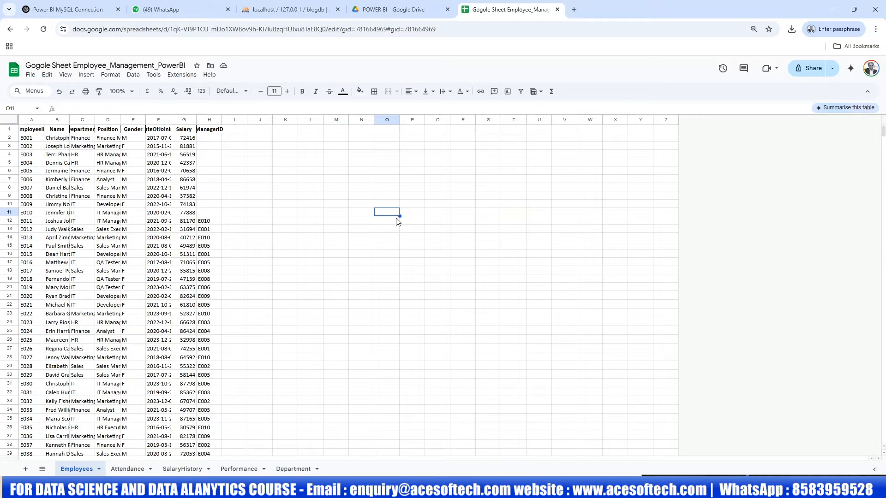
click(394, 285)
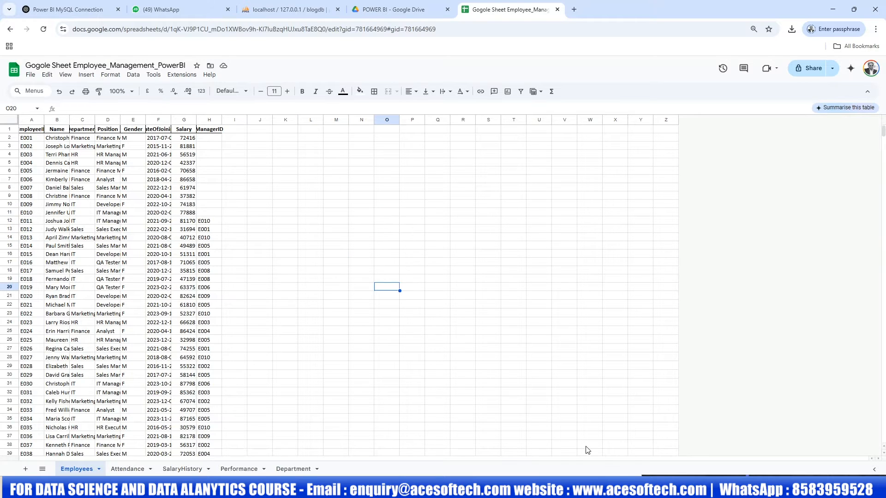
Switch to Power BI Desktop and add a new empty layout to the model view
click(566, 486)
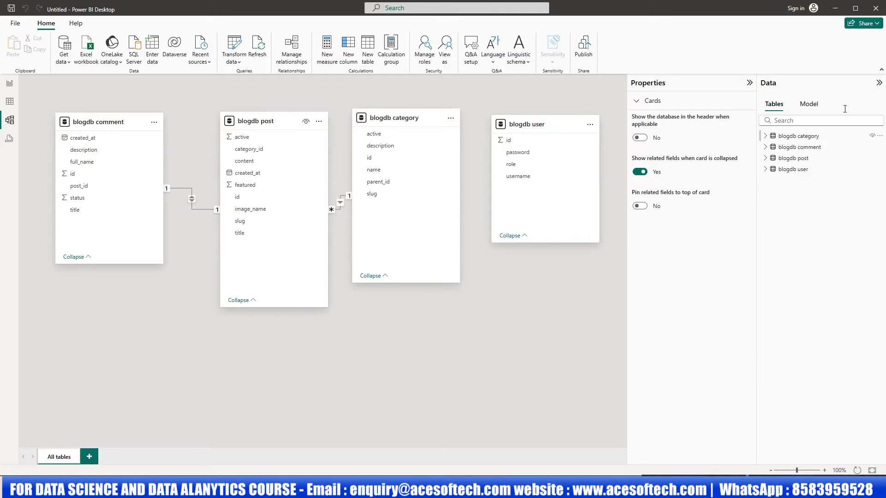
click(90, 457)
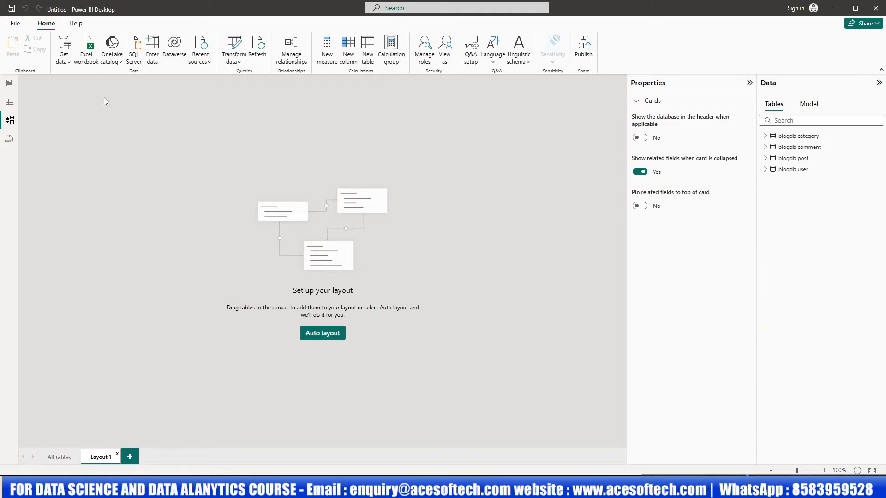
Find the Google Sheets connector by searching the data sources for "sheet", connect with it and accept the third-party service notice
click(64, 51)
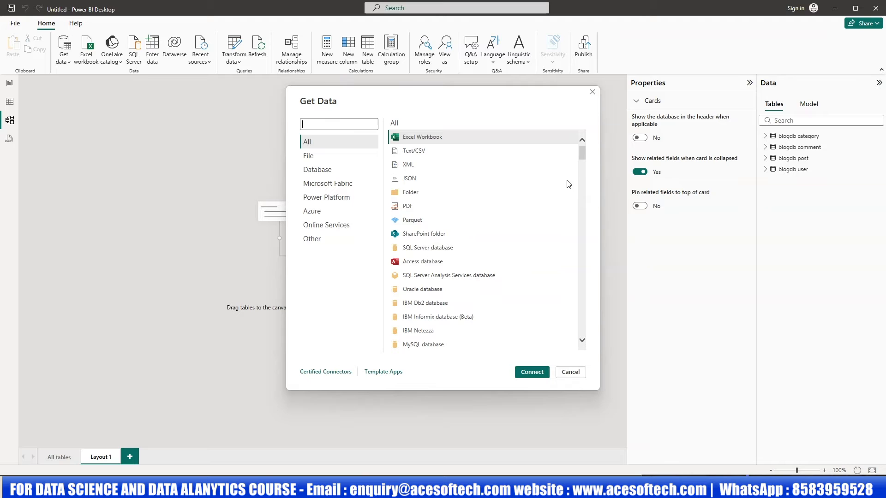
click(345, 129)
text(sheet)
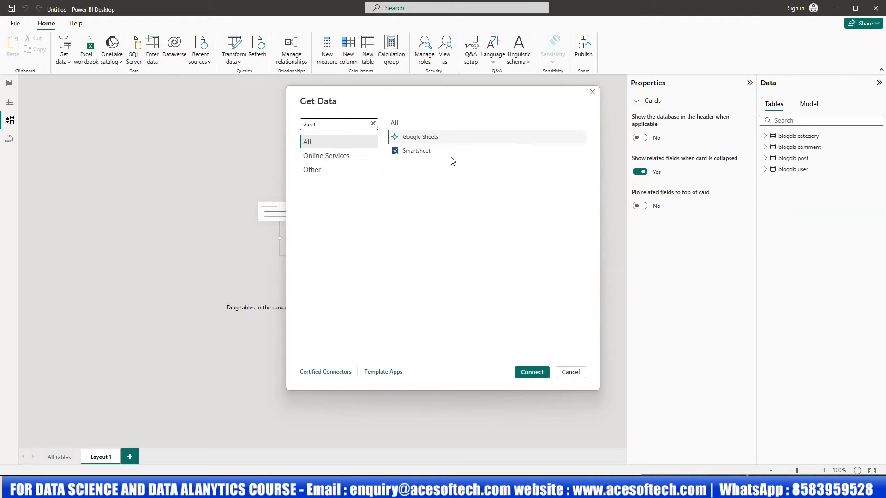
click(415, 138)
click(534, 373)
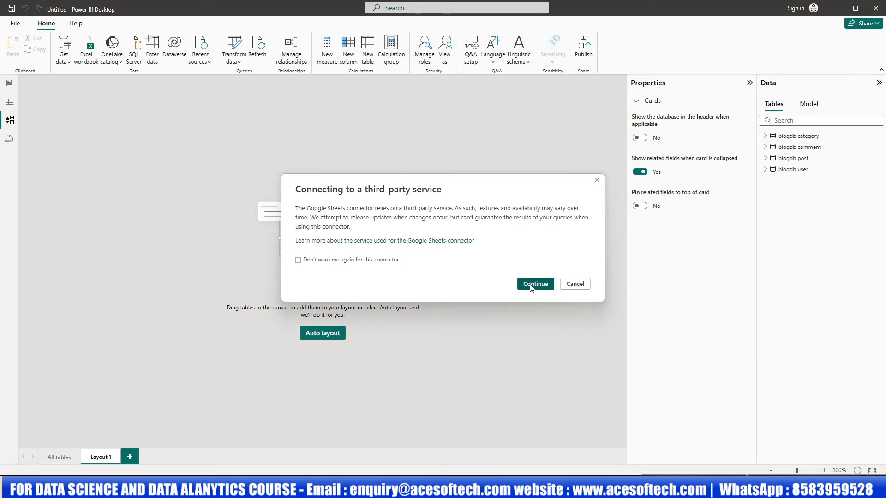
click(531, 286)
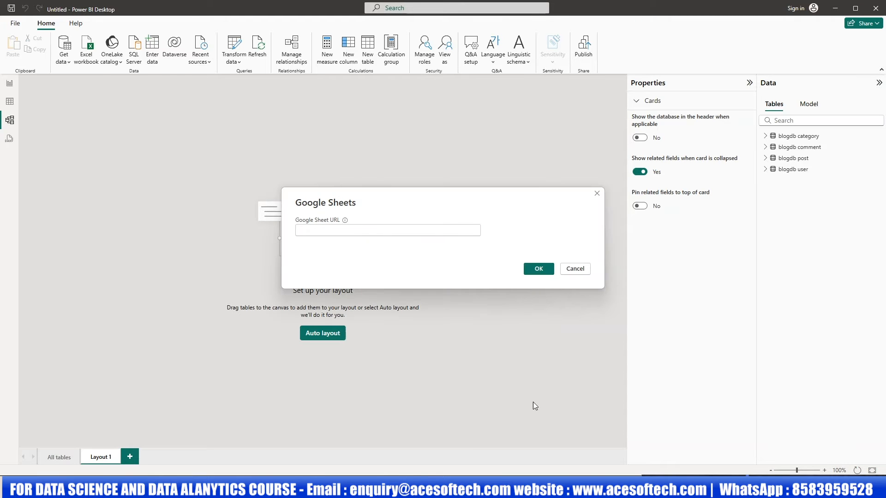
Copy the employee management spreadsheet's URL from the browser and submit it as the Google Sheet URL in Power BI Desktop
click(538, 487)
click(456, 33)
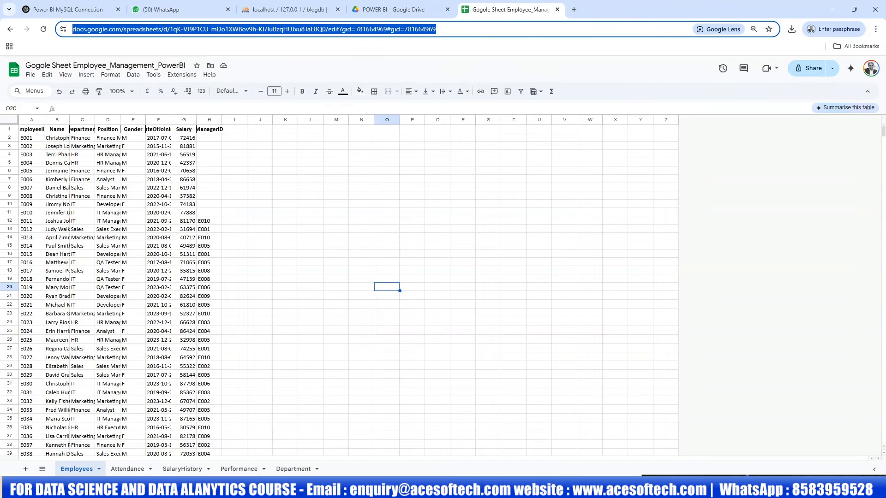
click(622, 487)
key(alt+Tab)
click(377, 230)
key(ctrl+v)
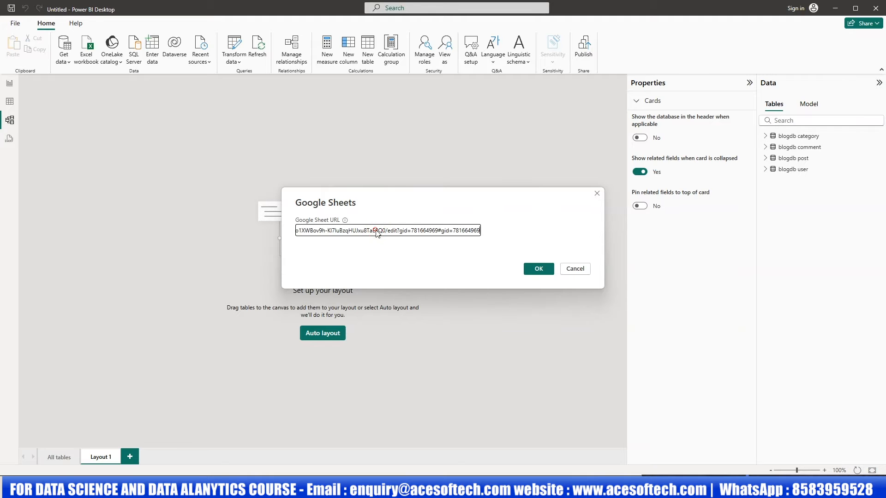
click(549, 272)
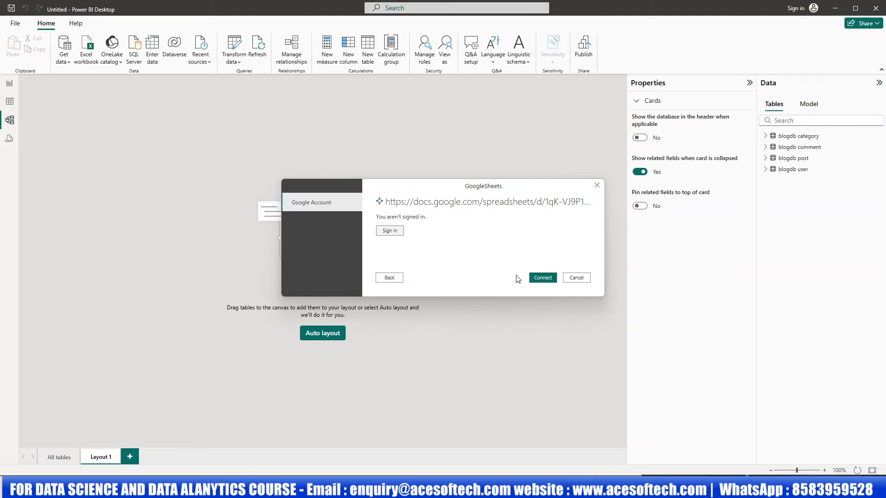
Sign in with the existing Google account, grant Power BI Desktop access and connect to the spreadsheet
click(390, 230)
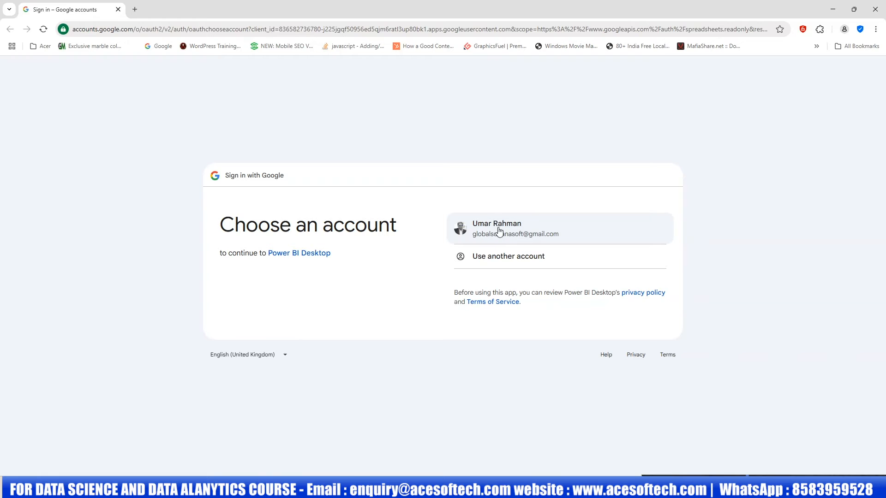
click(499, 229)
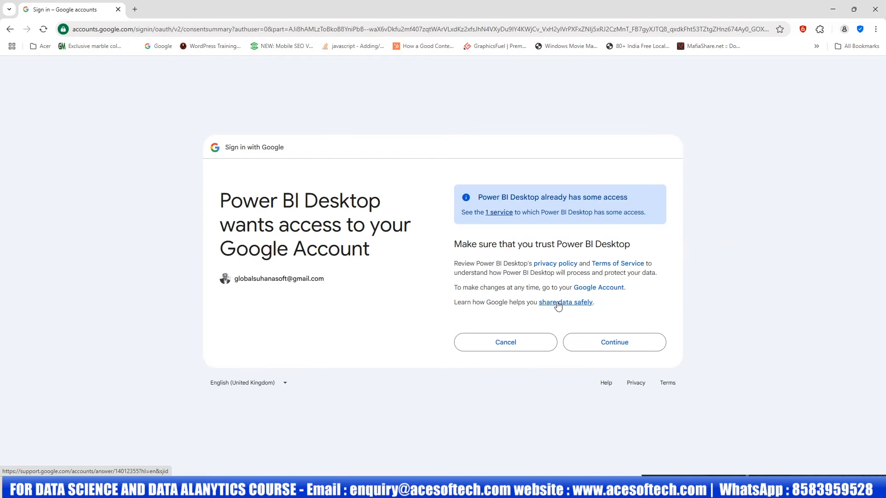
click(602, 338)
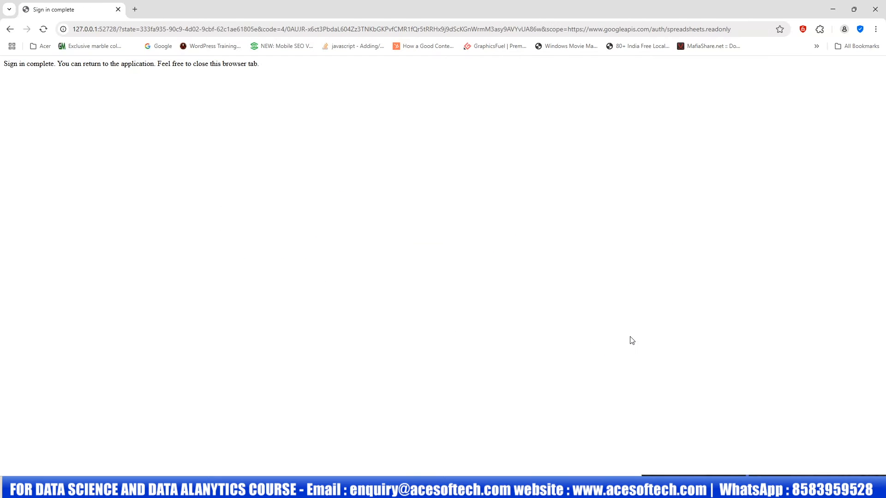
click(871, 16)
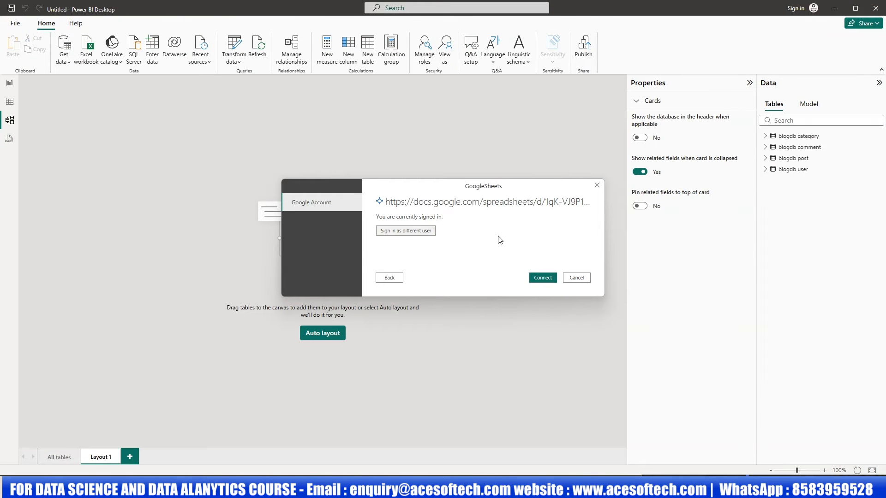
click(545, 280)
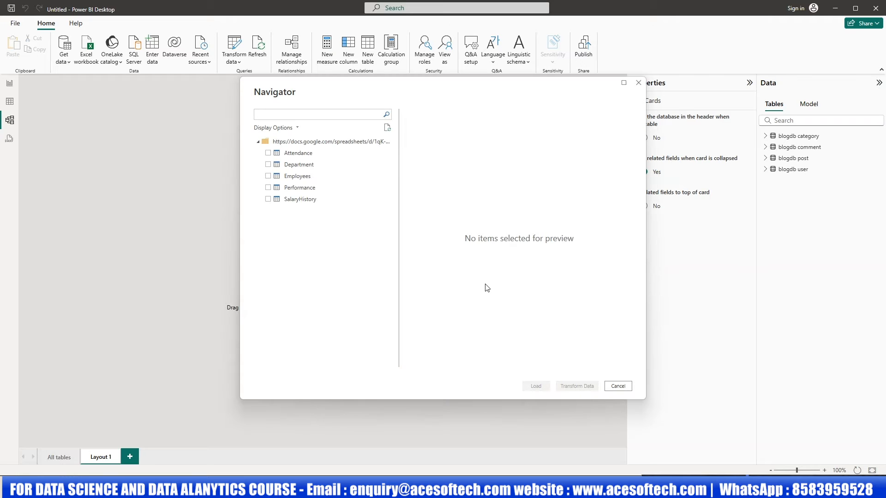
Compare the sheets in the browser's employee management spreadsheet with the tables listed in the Power BI Navigator
click(514, 488)
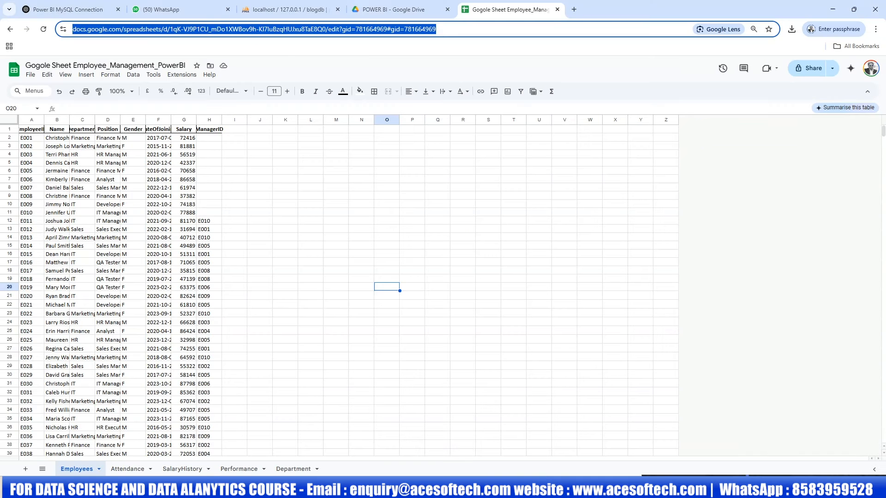
click(318, 254)
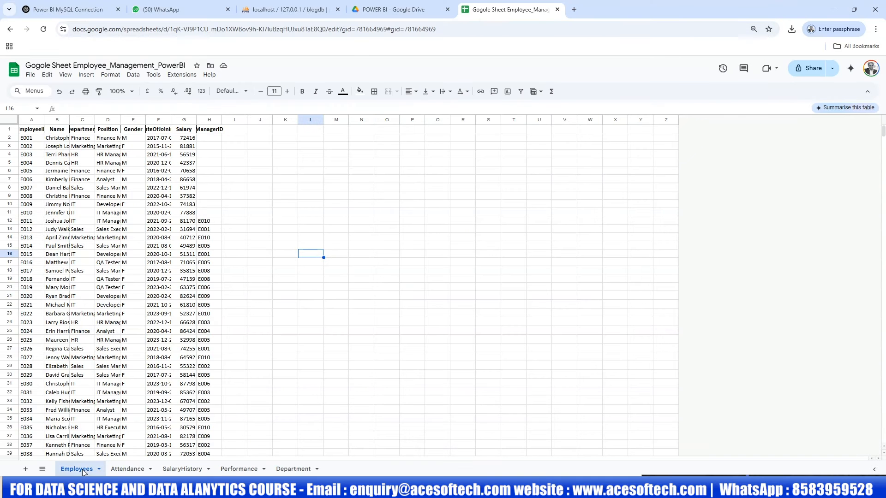
click(127, 469)
click(251, 468)
click(295, 469)
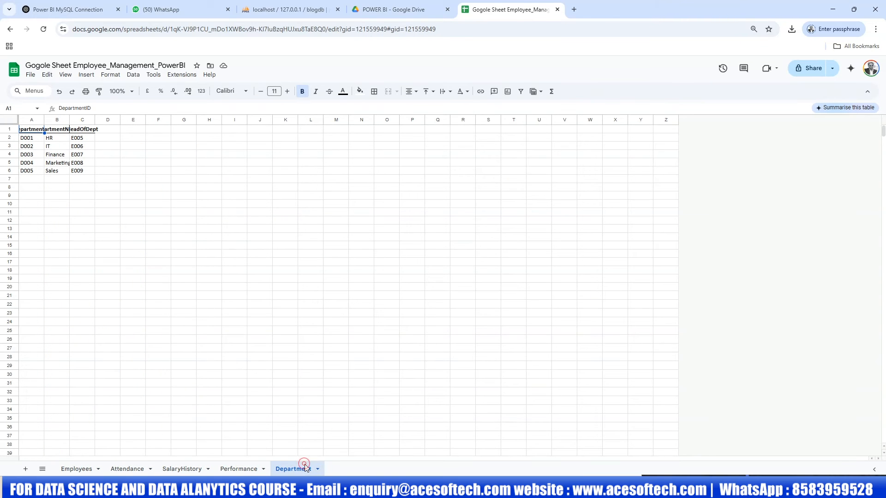
click(111, 469)
click(76, 469)
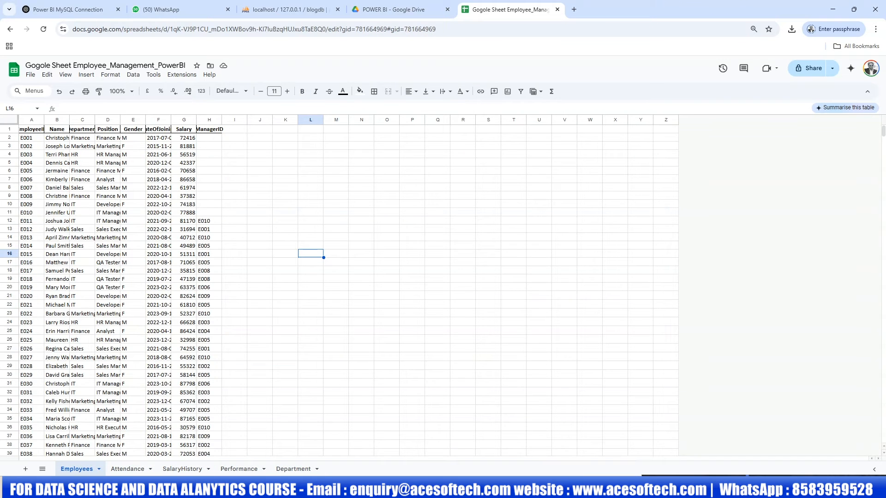
key(alt+Tab)
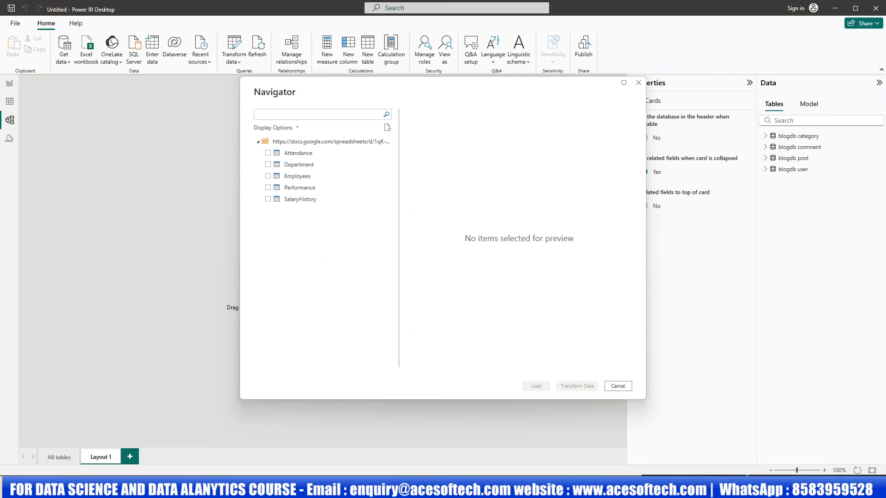
Select the Attendance, Department, Employees, Performance and SalaryHistory tables and open them in the Power Query Editor for transformation
click(268, 153)
click(268, 164)
click(268, 176)
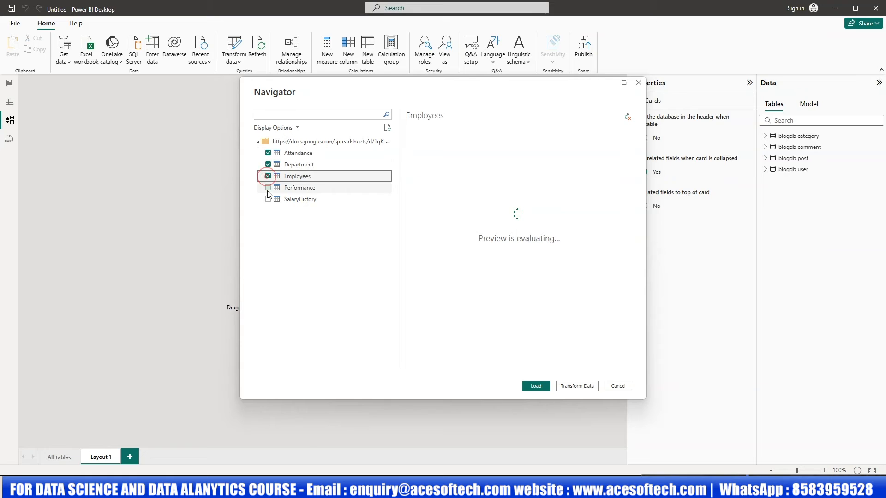
click(269, 188)
click(268, 199)
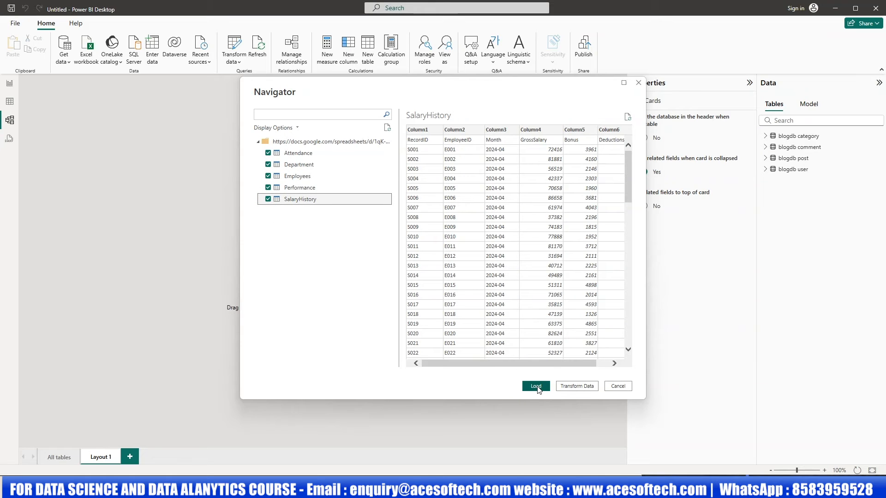
click(574, 388)
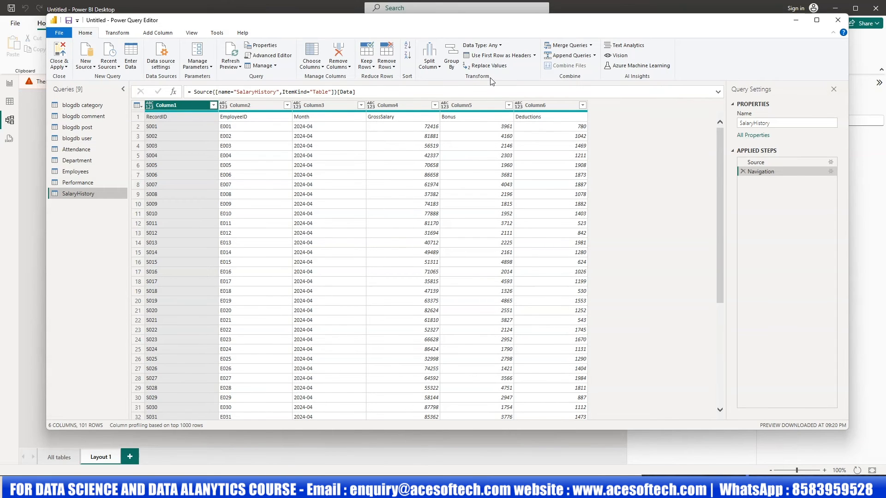
Promote the first row to column headers in the SalaryHistory and Performance queries
click(490, 56)
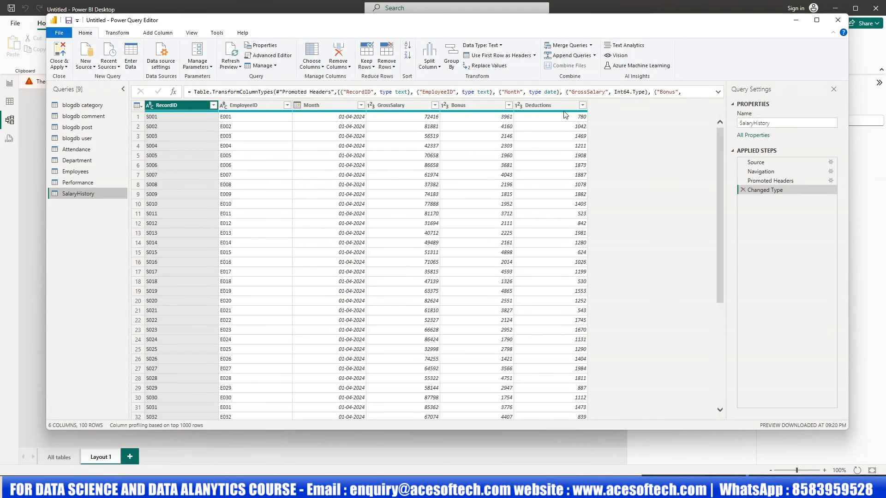
click(76, 183)
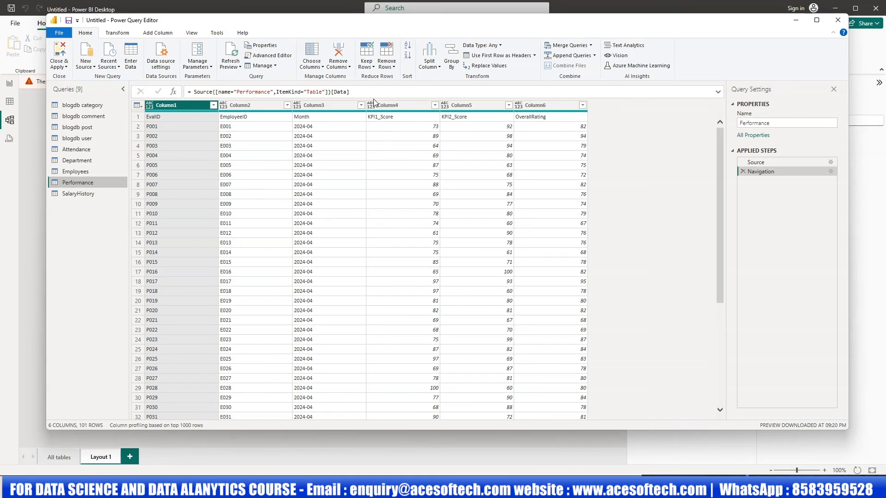
click(499, 55)
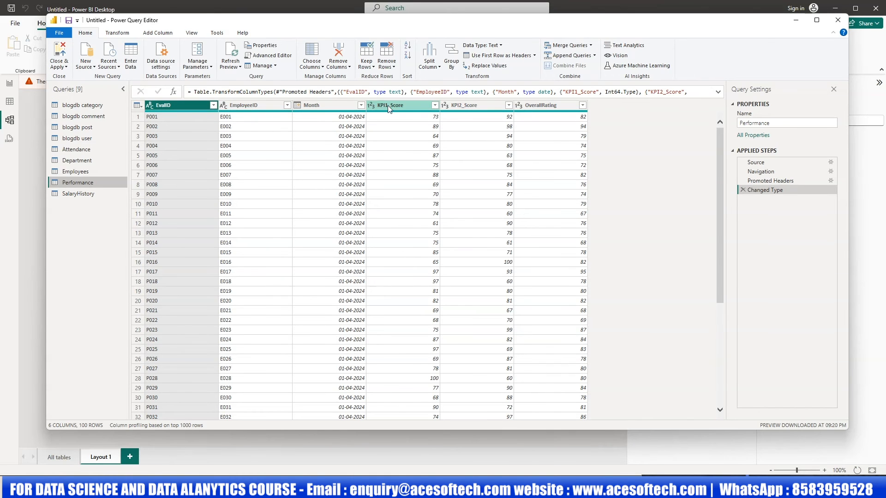
Promote the first row to column headers in the Employees, Department and Attendance queries
click(69, 172)
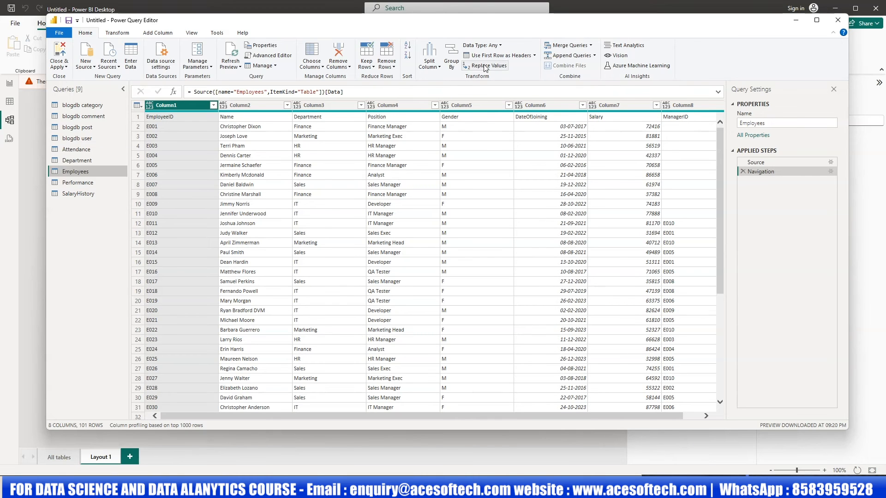
click(498, 55)
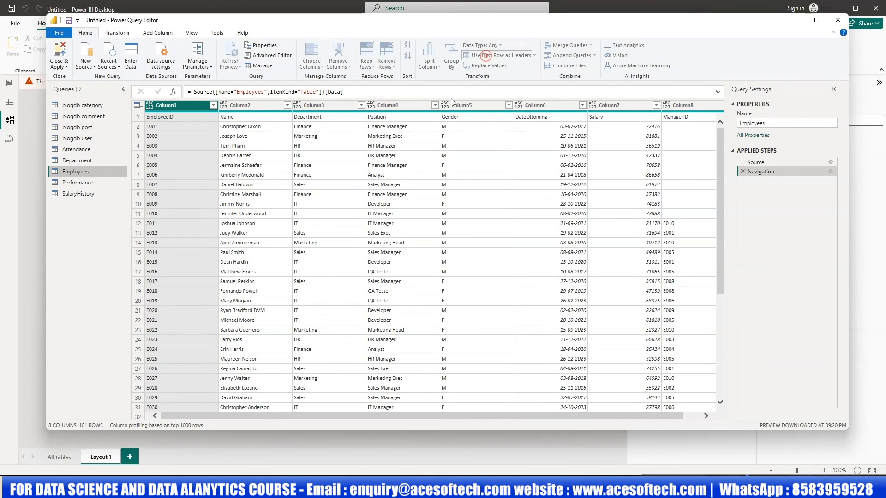
click(83, 161)
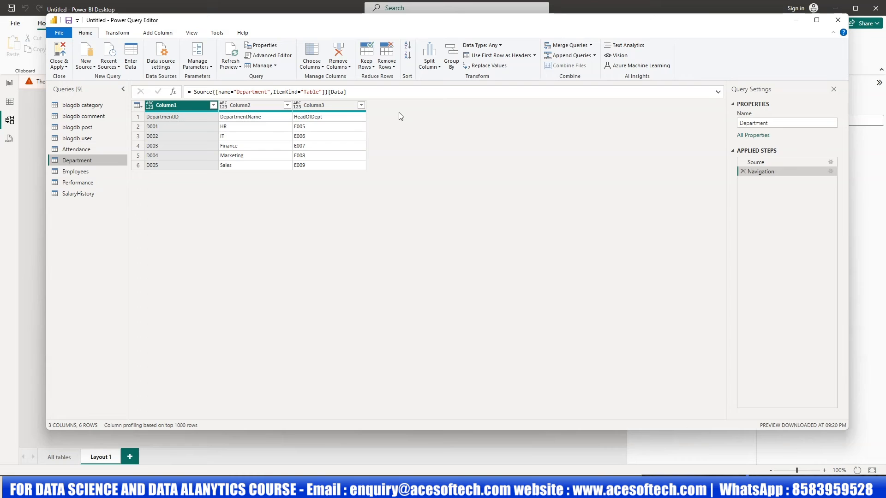
click(487, 55)
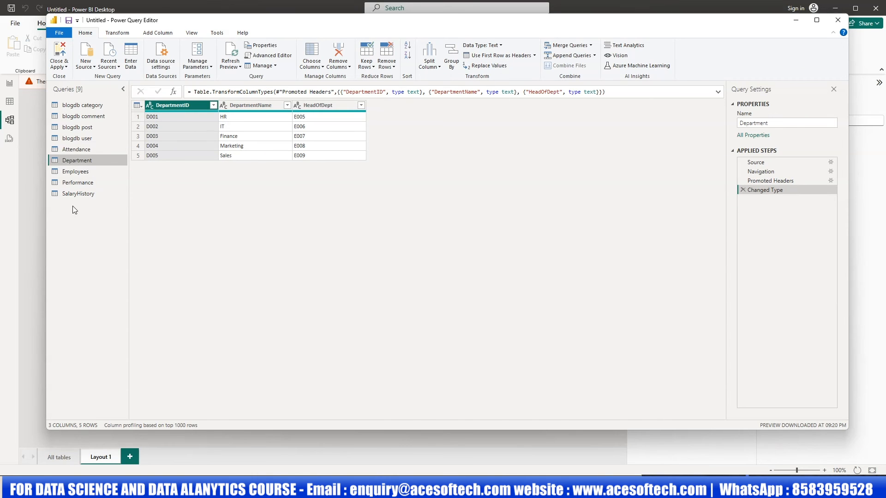
click(77, 150)
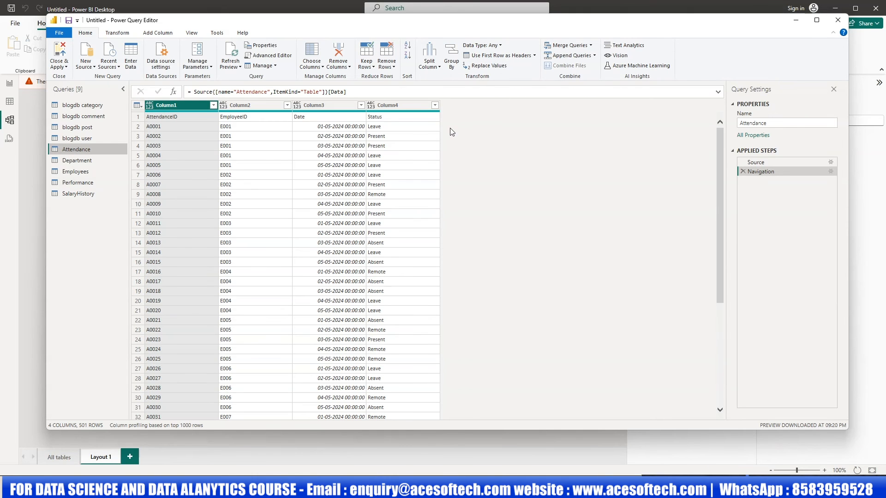
click(498, 55)
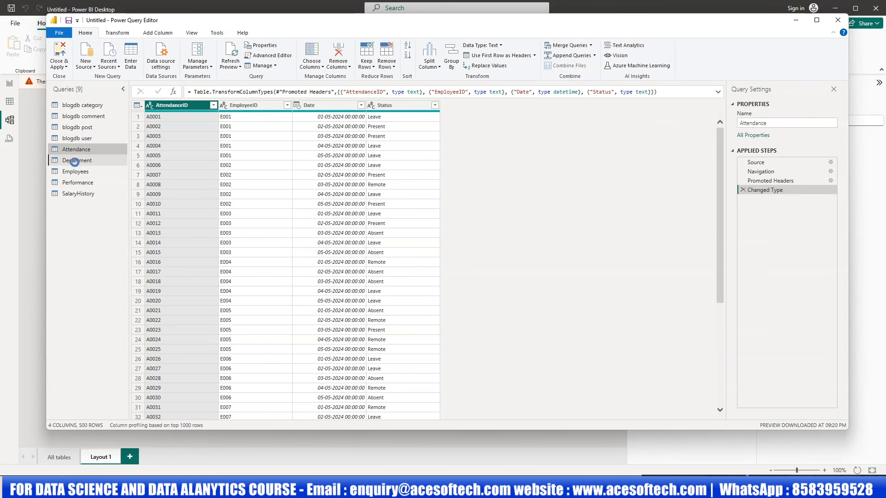
Check the headers of the Department, Employees, Performance and Attendance queries and apply the query changes to the model, closing the editor
click(74, 161)
click(75, 171)
click(77, 182)
click(74, 170)
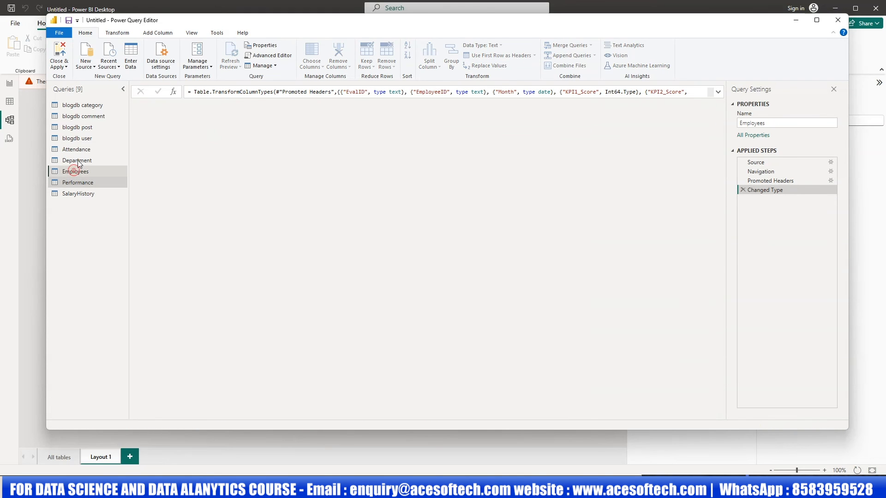
click(77, 161)
click(74, 149)
click(69, 180)
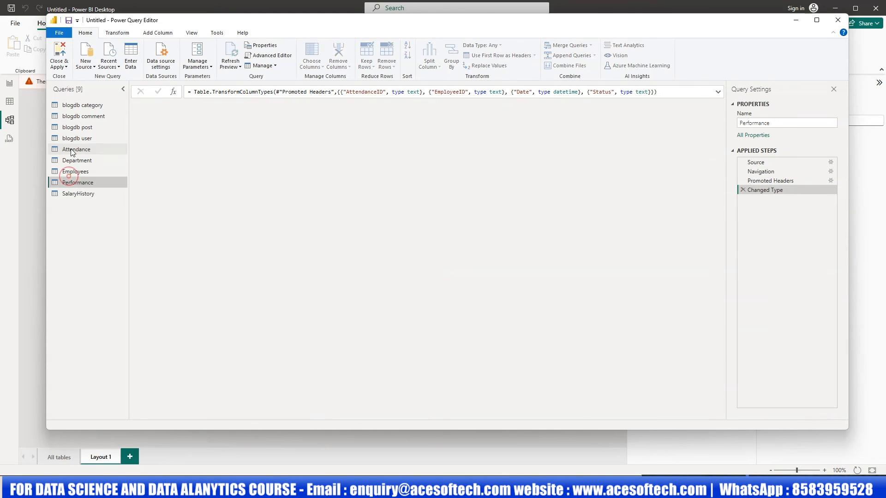
click(59, 53)
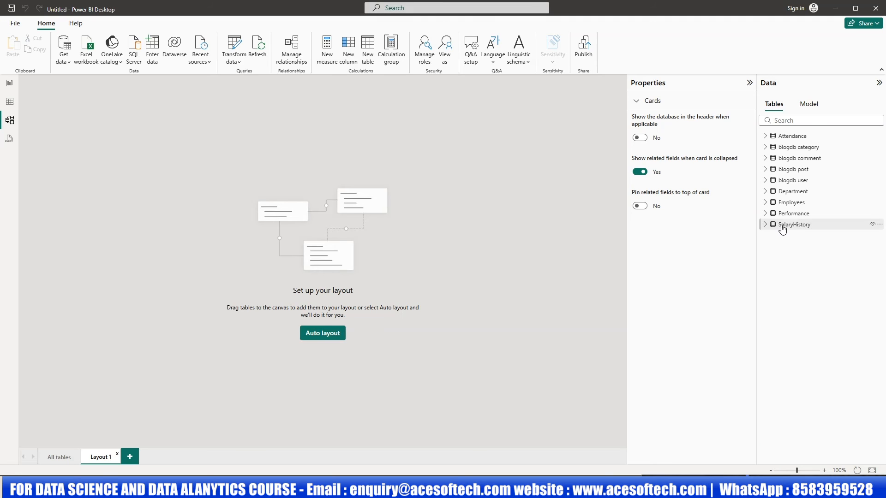
Examine the rows and column headers of the loaded blogdb and employee management tables in Table view, finishing with SalaryHistory
click(789, 194)
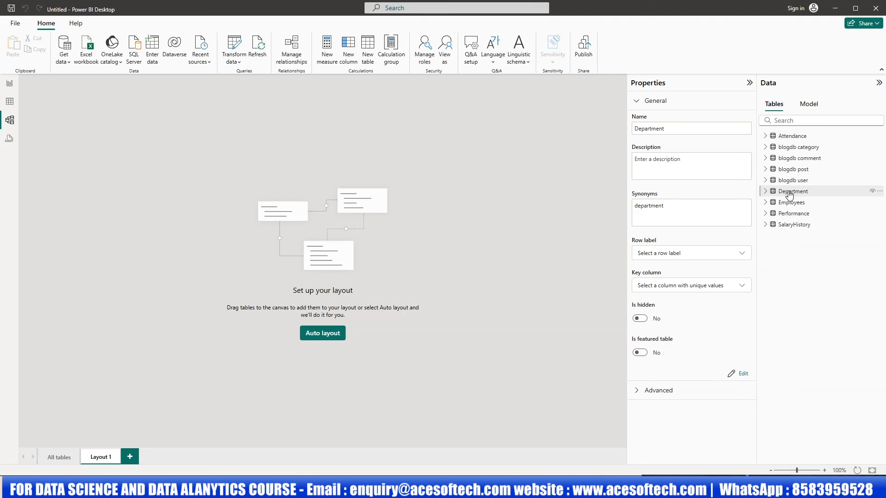
click(10, 102)
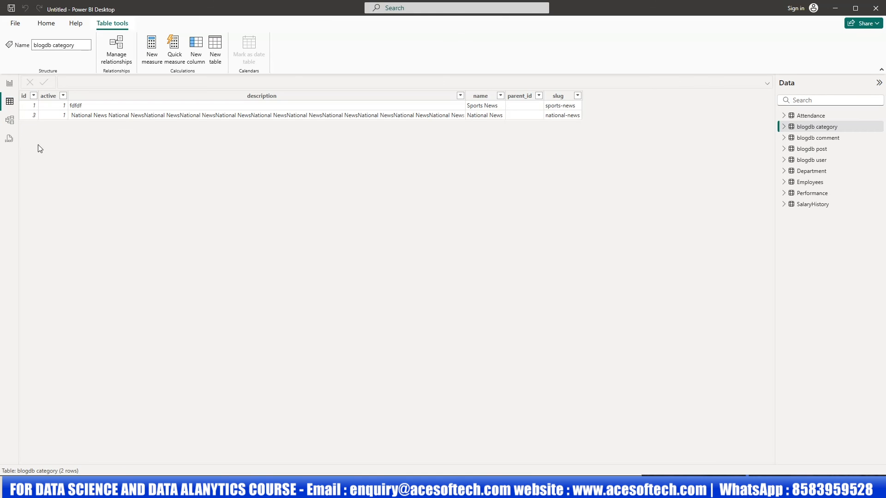
click(802, 149)
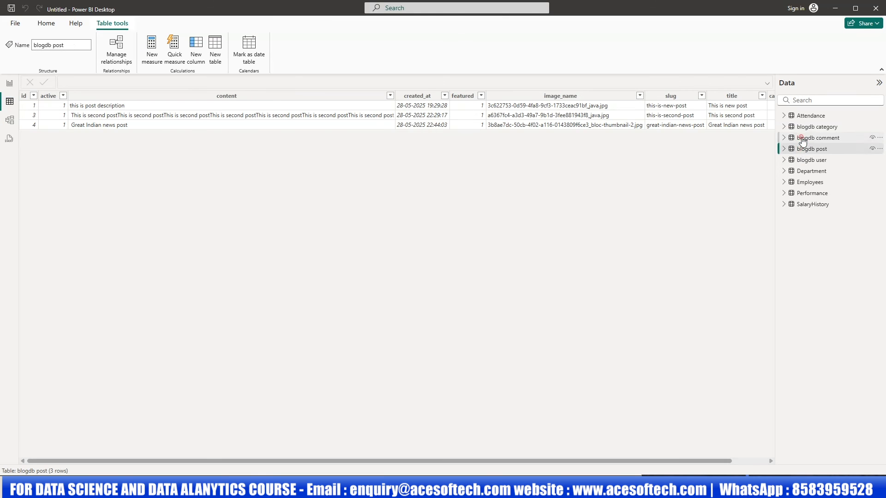
click(802, 159)
click(801, 192)
click(803, 204)
click(803, 193)
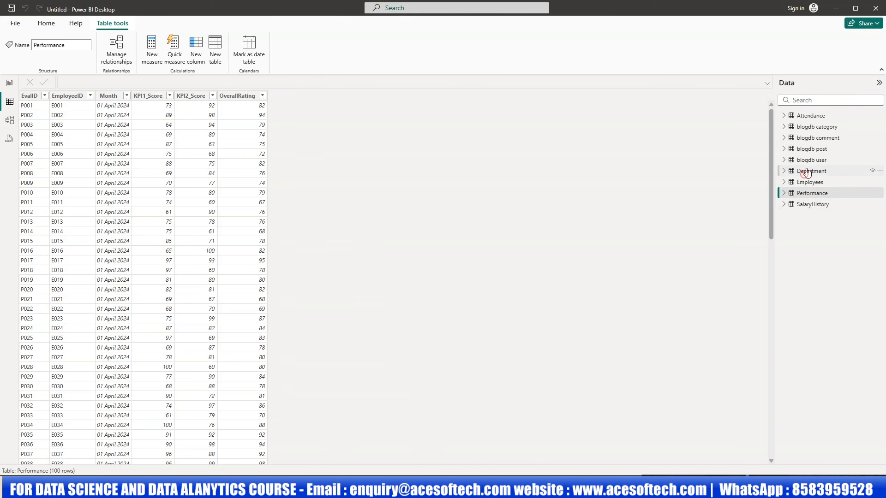
click(804, 160)
click(806, 126)
click(808, 116)
click(807, 181)
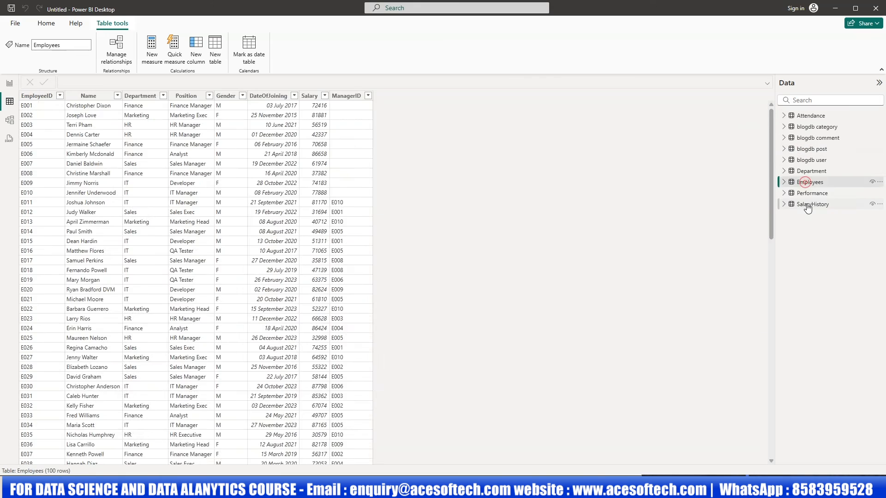
click(807, 204)
click(810, 193)
click(812, 171)
click(808, 149)
click(809, 126)
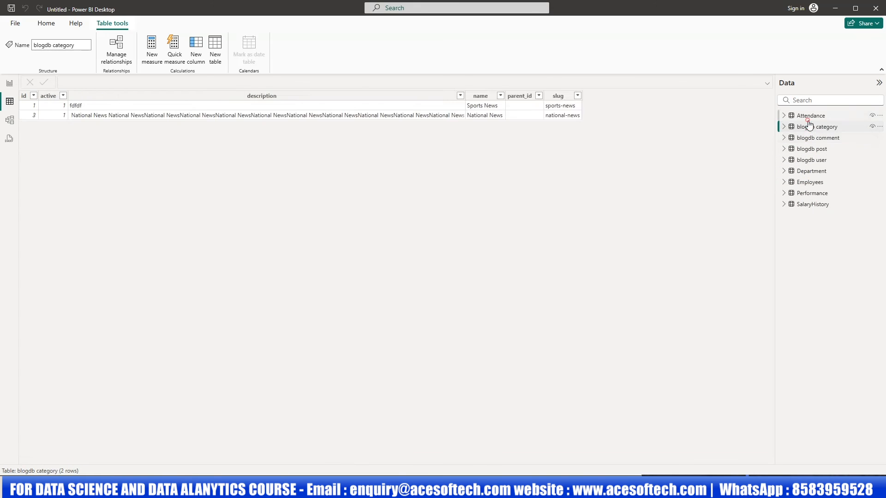
click(810, 160)
click(808, 181)
click(810, 205)
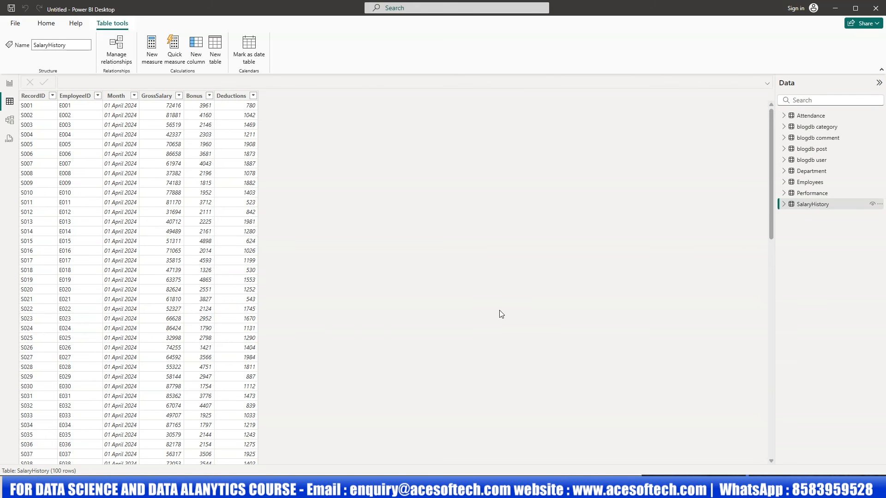